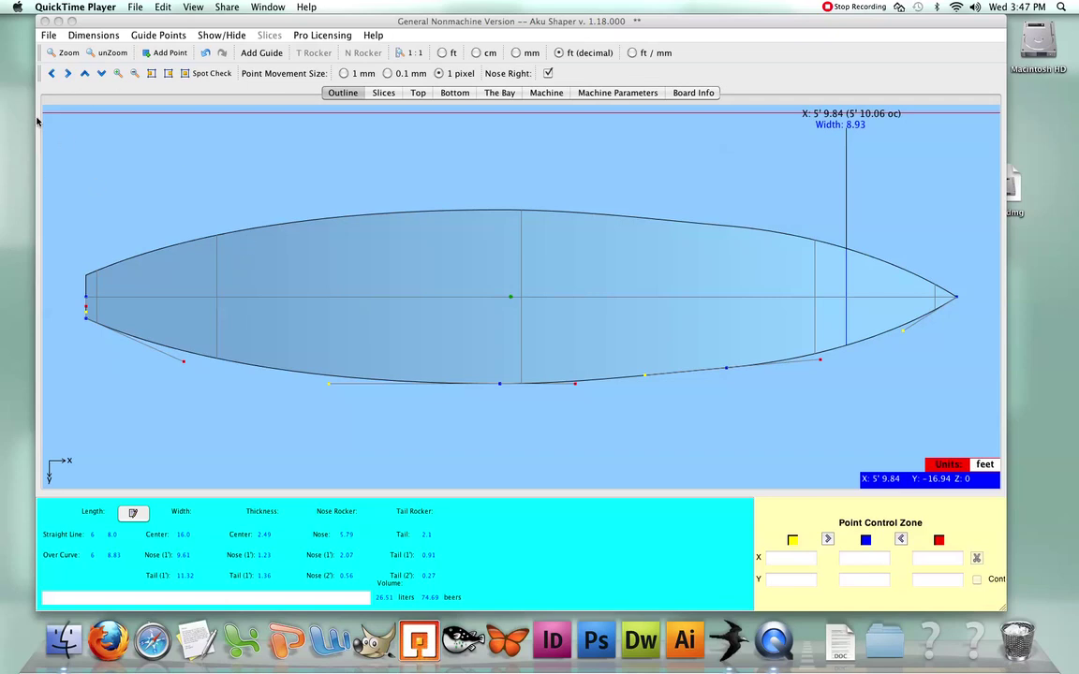
# Start a new board from the 6' 8" Generic Board template, discarding the old board unsaved.
pyautogui.click(47, 37)
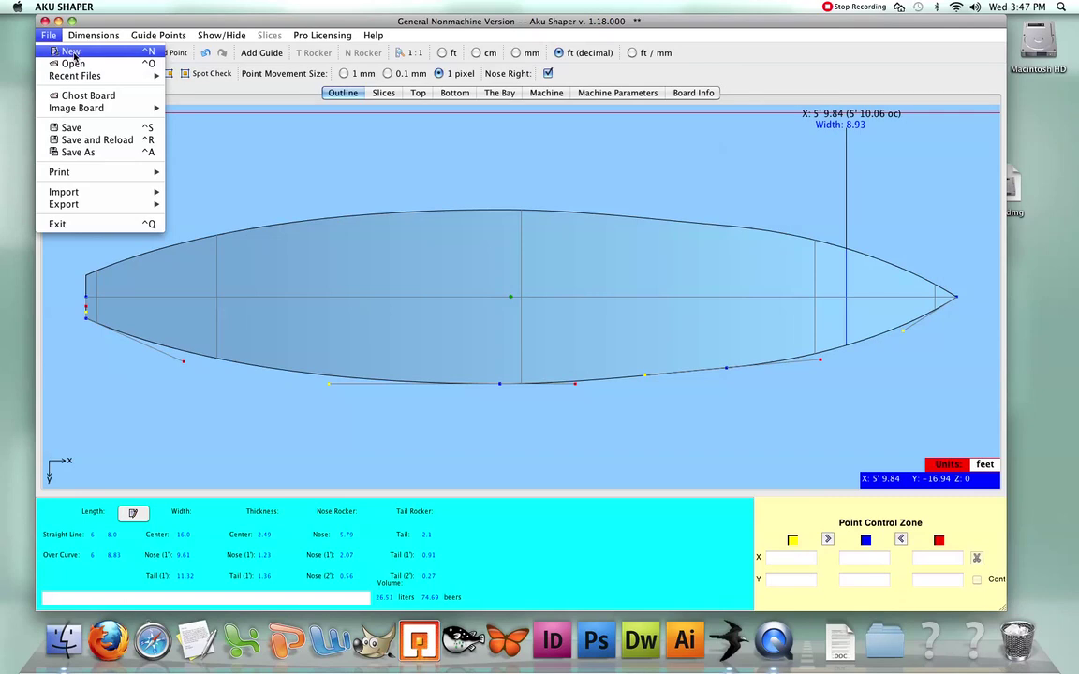
pyautogui.click(71, 51)
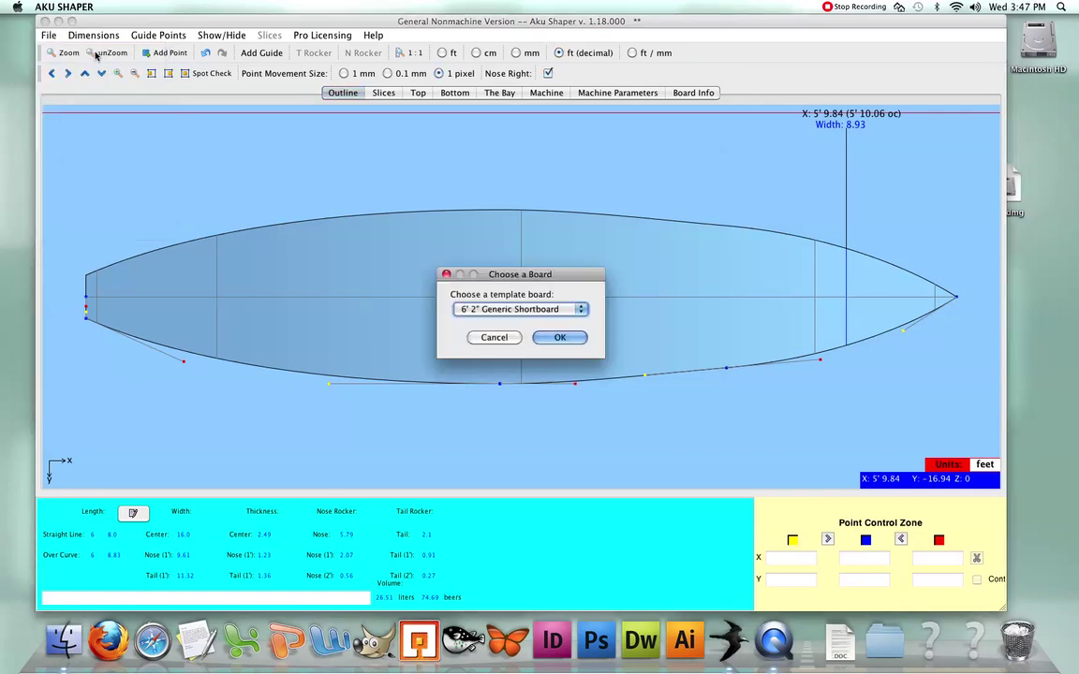
pyautogui.click(553, 309)
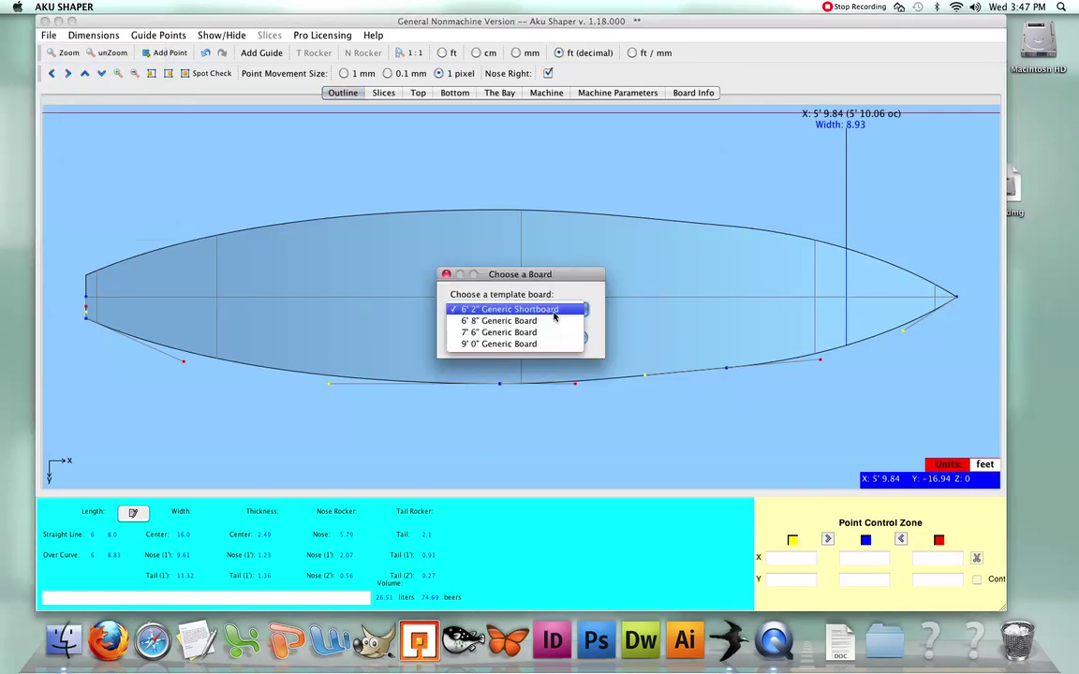
pyautogui.click(505, 322)
pyautogui.click(573, 339)
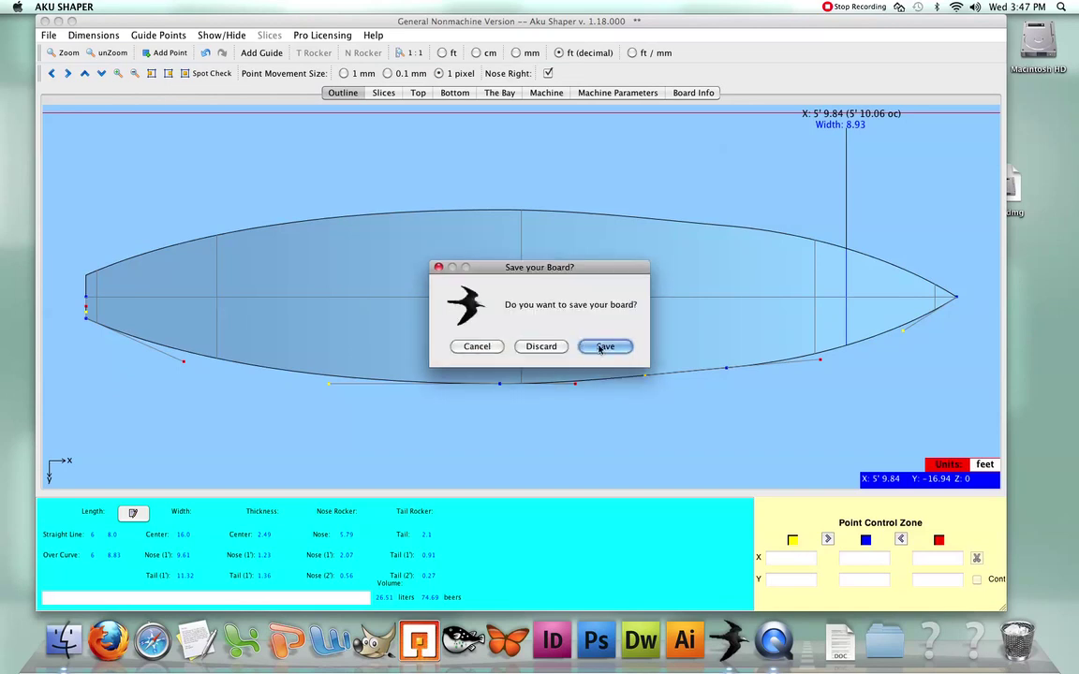
pyautogui.click(541, 349)
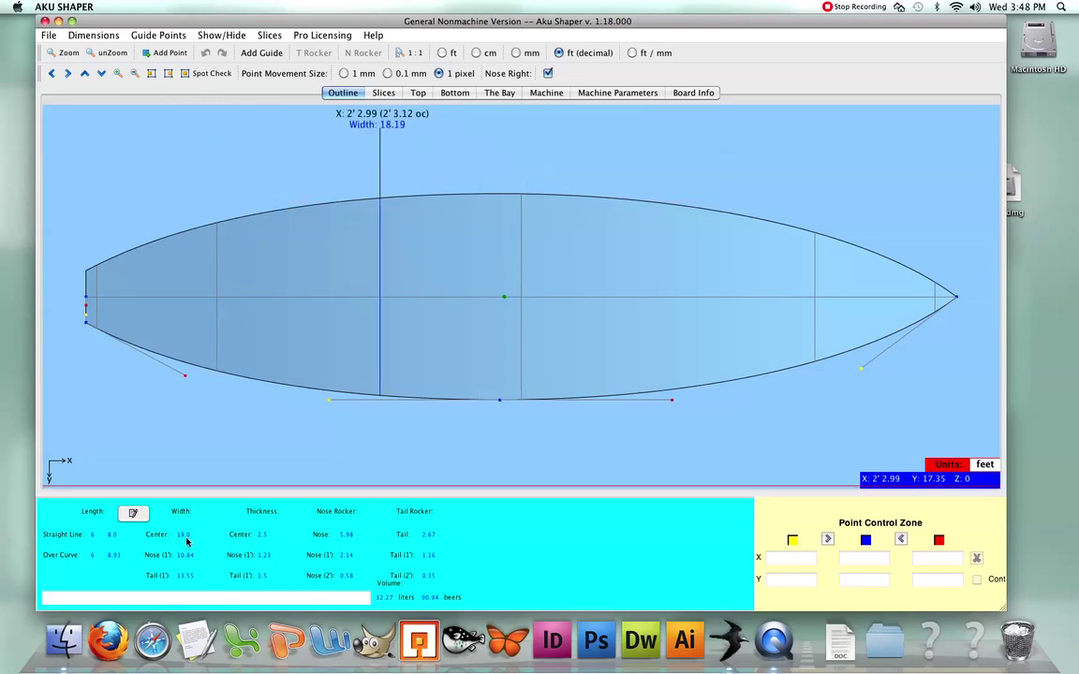
# Change the board width to 16 inches, keeping length and thickness unchanged.
pyautogui.click(132, 514)
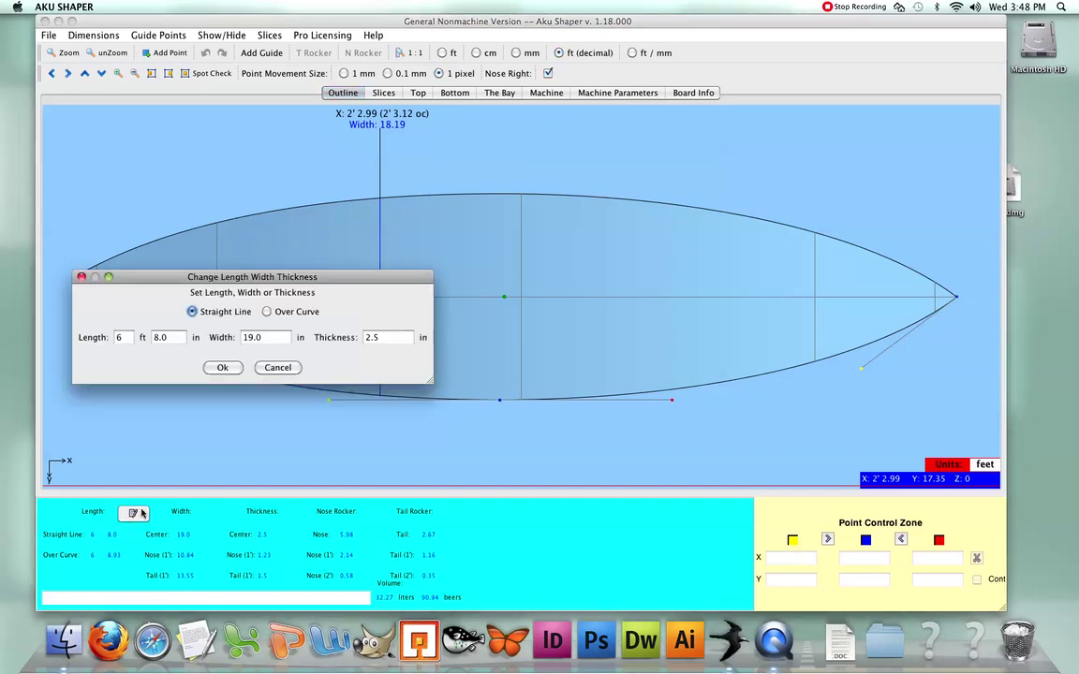
pyautogui.click(225, 367)
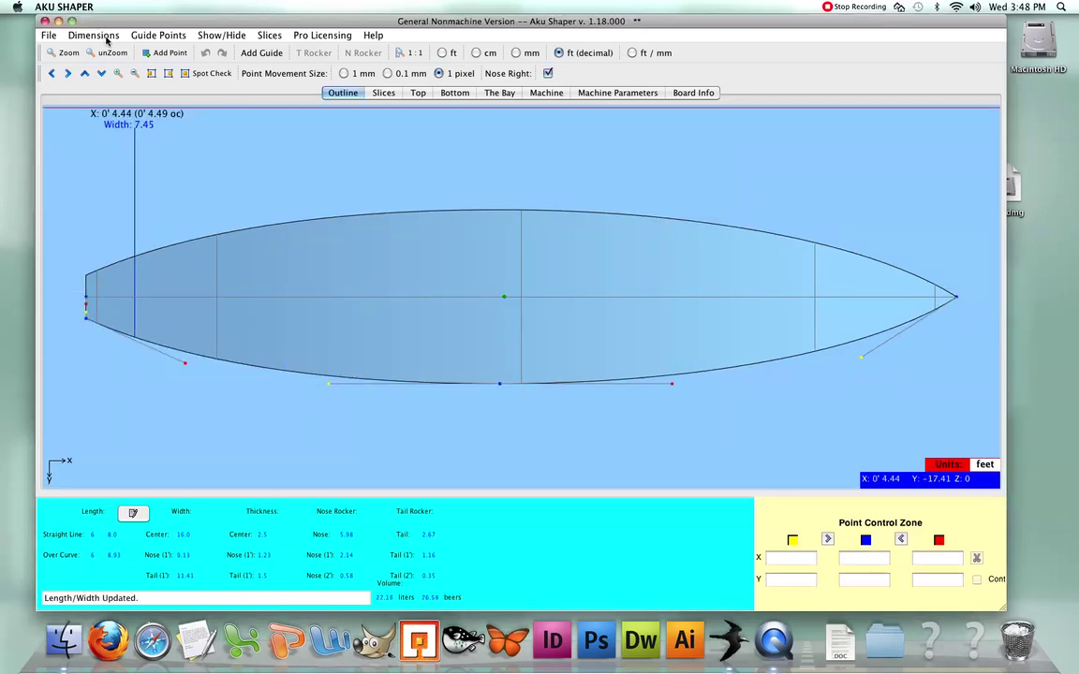
pyautogui.moveTo(330, 380)
pyautogui.mouseDown()
pyautogui.moveTo(331, 417)
pyautogui.moveTo(316, 353)
pyautogui.moveTo(328, 390)
pyautogui.moveTo(323, 378)
pyautogui.mouseUp()
pyautogui.click(319, 385)
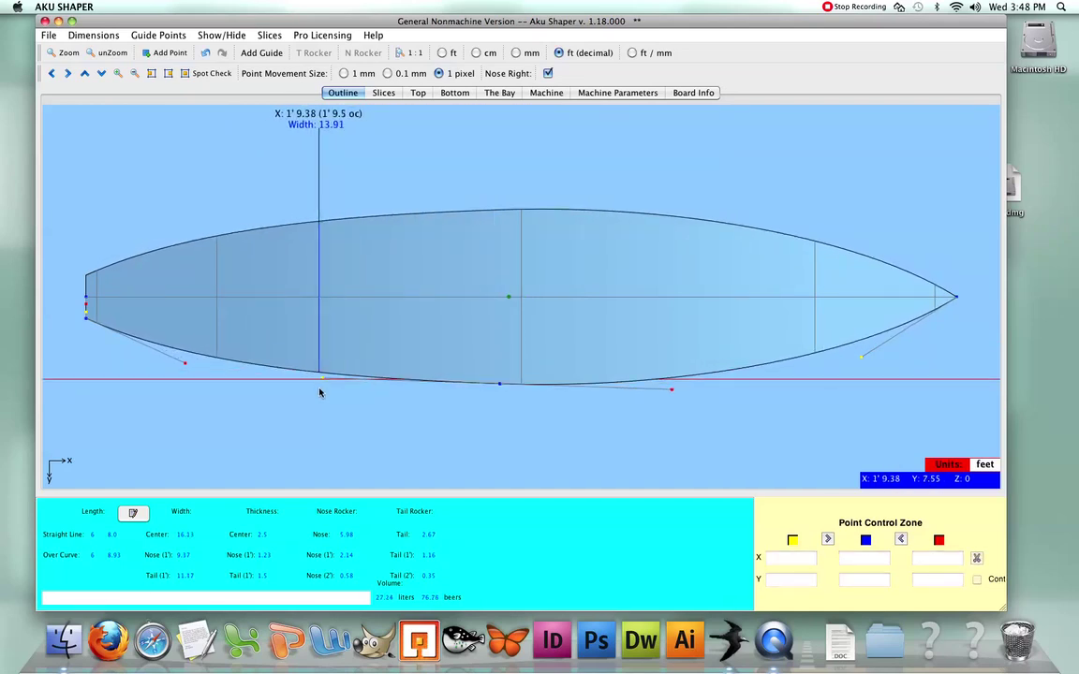
pyautogui.moveTo(325, 379); pyautogui.dragTo(325, 409)
pyautogui.moveTo(670, 359); pyautogui.dragTo(659, 406)
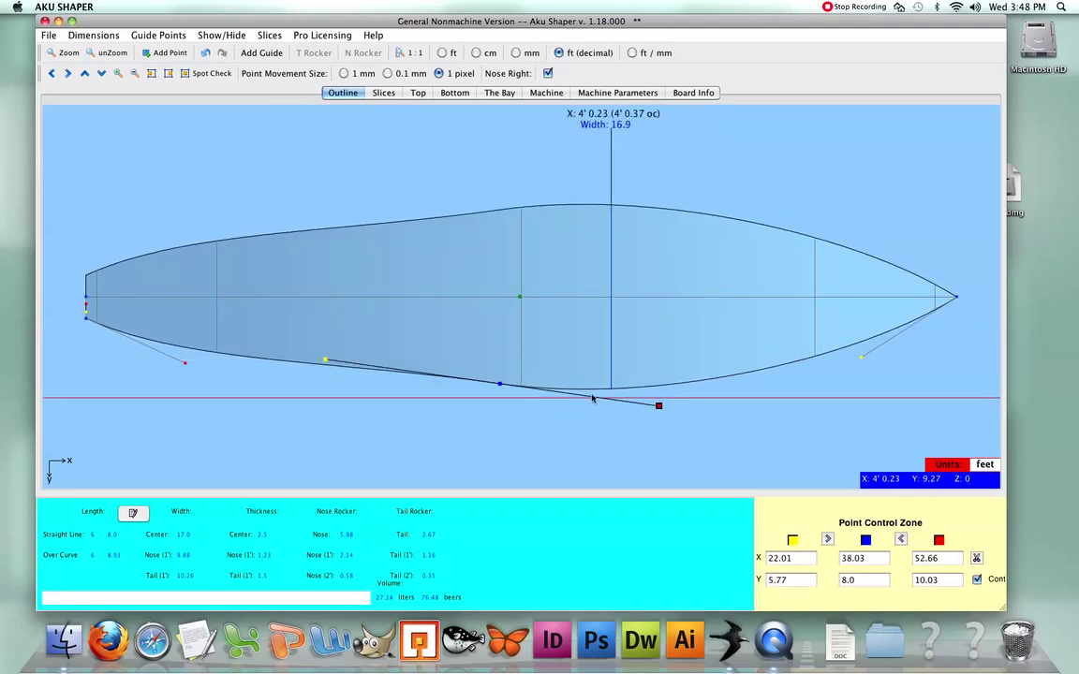
pyautogui.moveTo(503, 386); pyautogui.dragTo(375, 354)
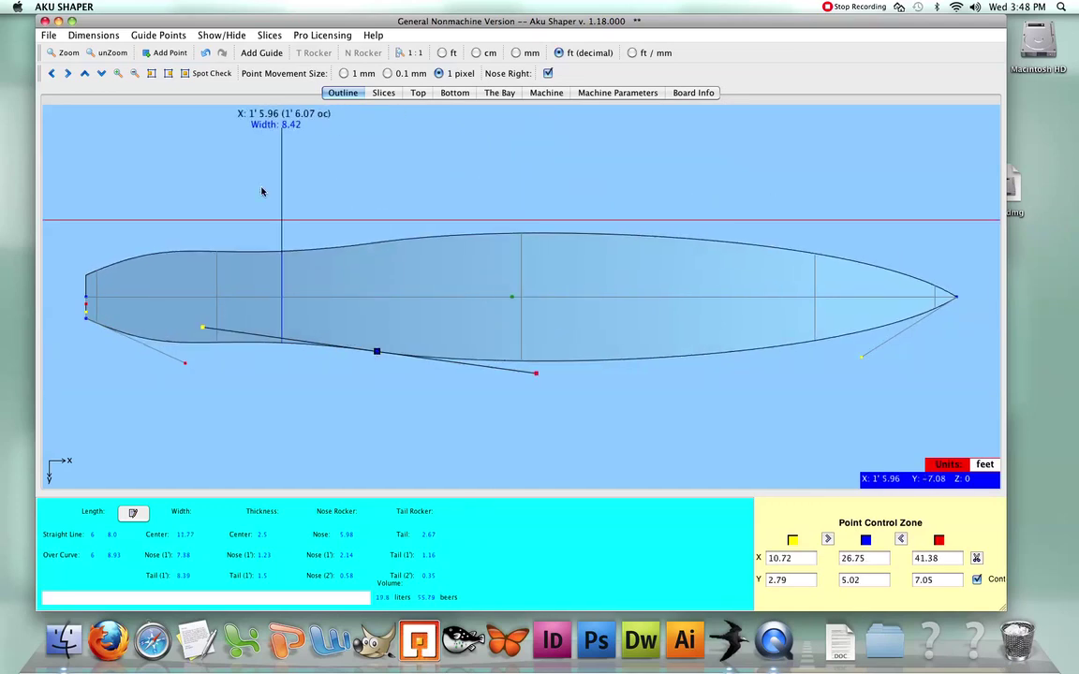
pyautogui.click(205, 53)
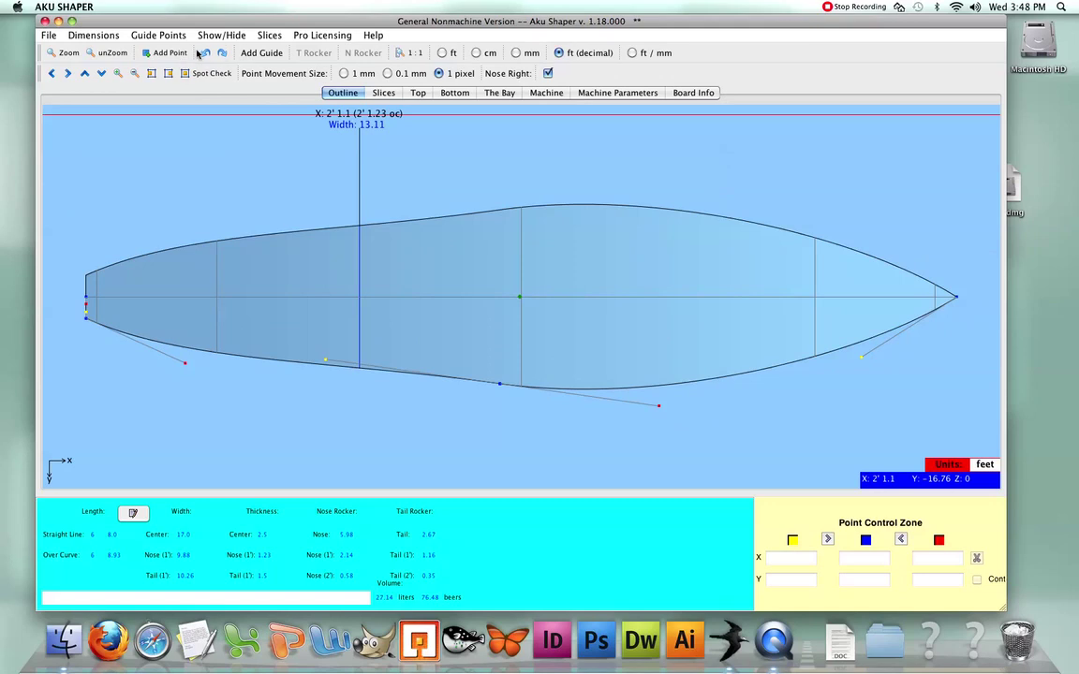
pyautogui.click(206, 54)
pyautogui.click(206, 54)
pyautogui.click(206, 54)
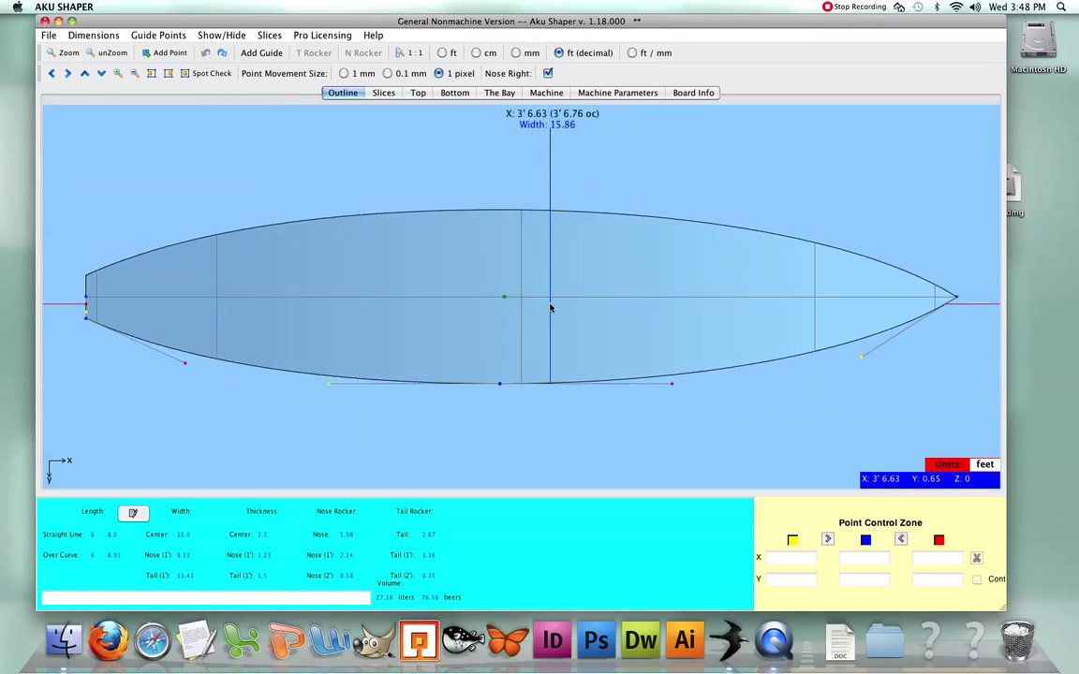
pyautogui.click(170, 53)
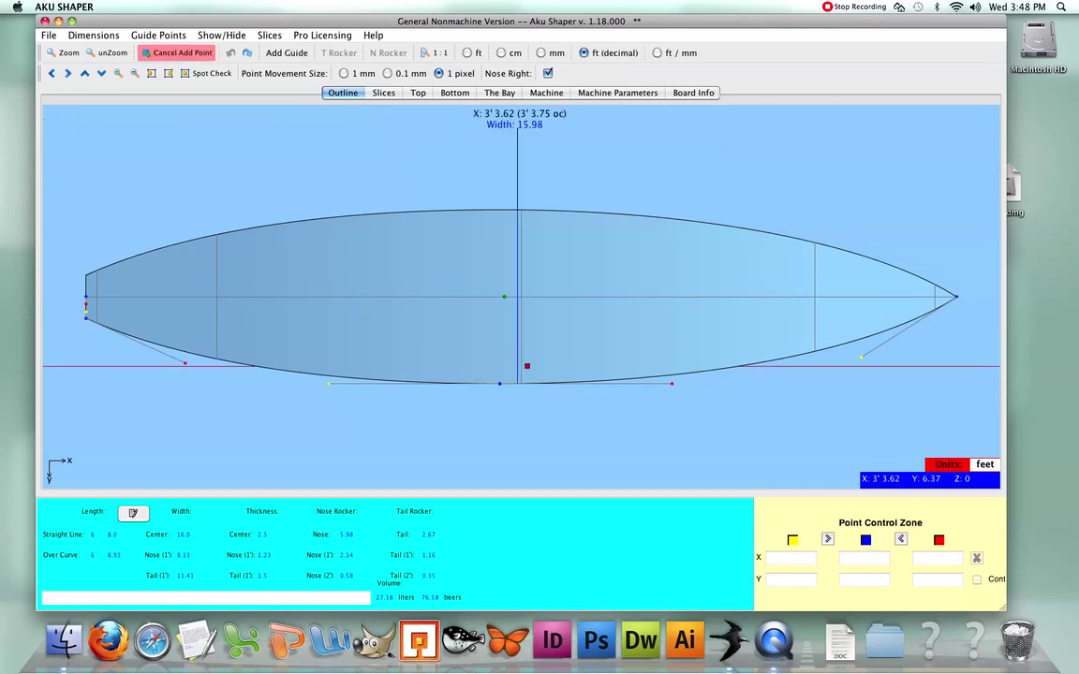
pyautogui.click(157, 55)
pyautogui.click(167, 56)
pyautogui.click(261, 371)
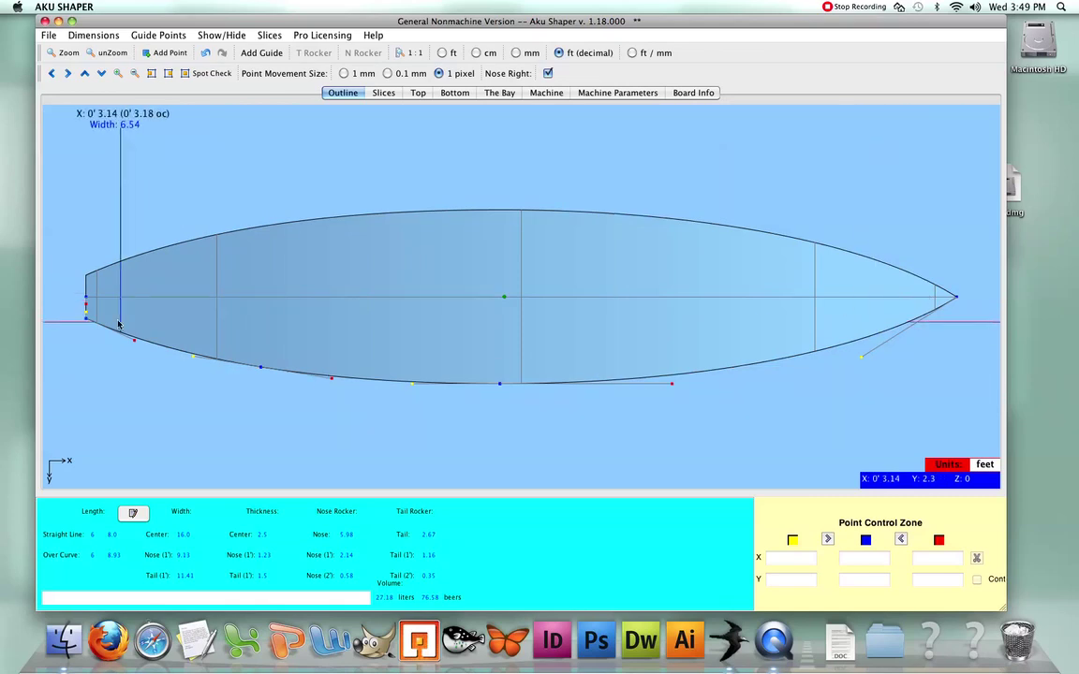
pyautogui.click(261, 368)
pyautogui.moveTo(261, 368); pyautogui.dragTo(262, 344)
pyautogui.moveTo(496, 384); pyautogui.dragTo(479, 329)
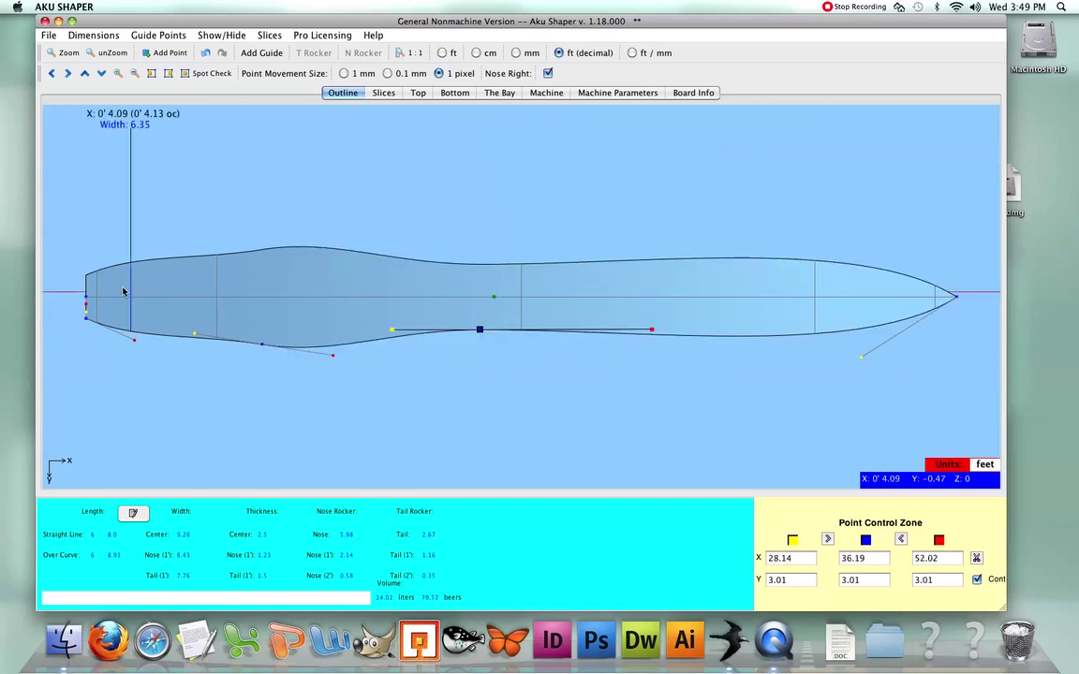
pyautogui.click(205, 53)
pyautogui.click(205, 53)
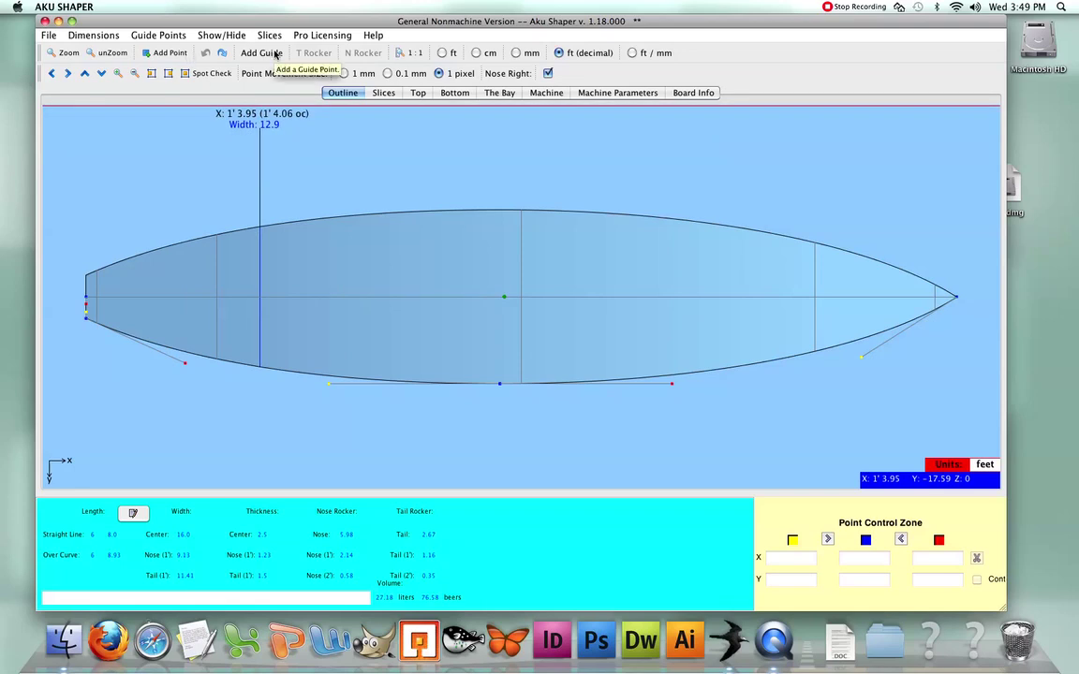
# Zoom into the board's tail, then return to the full view and pan sideways.
pyautogui.click(110, 53)
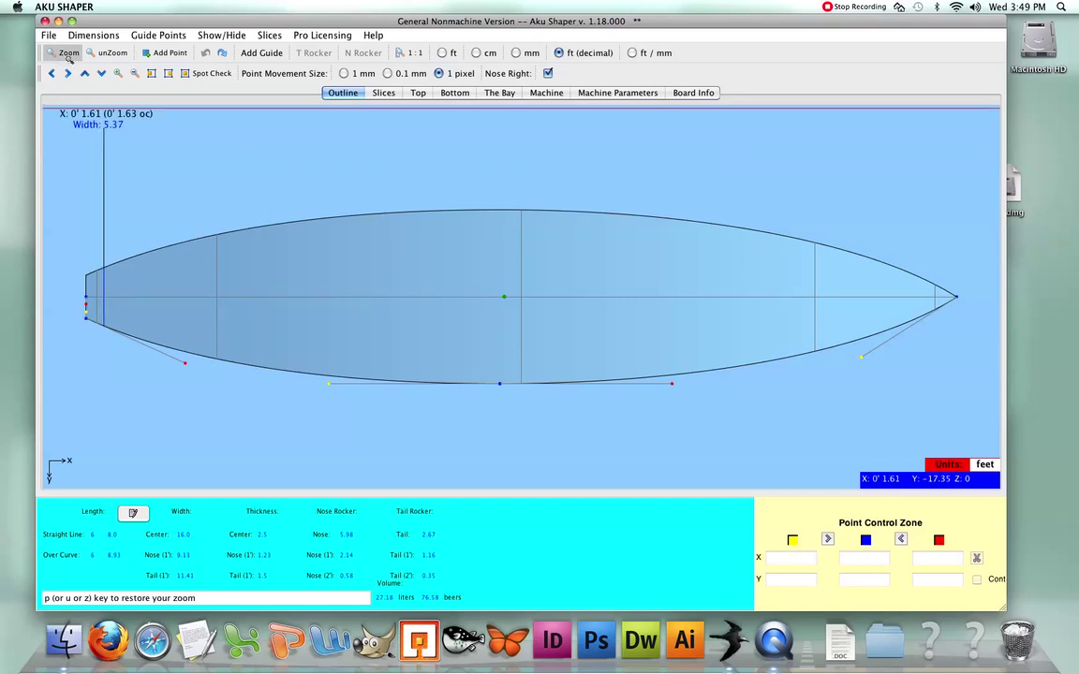
pyautogui.moveTo(345, 230); pyautogui.dragTo(202, 401)
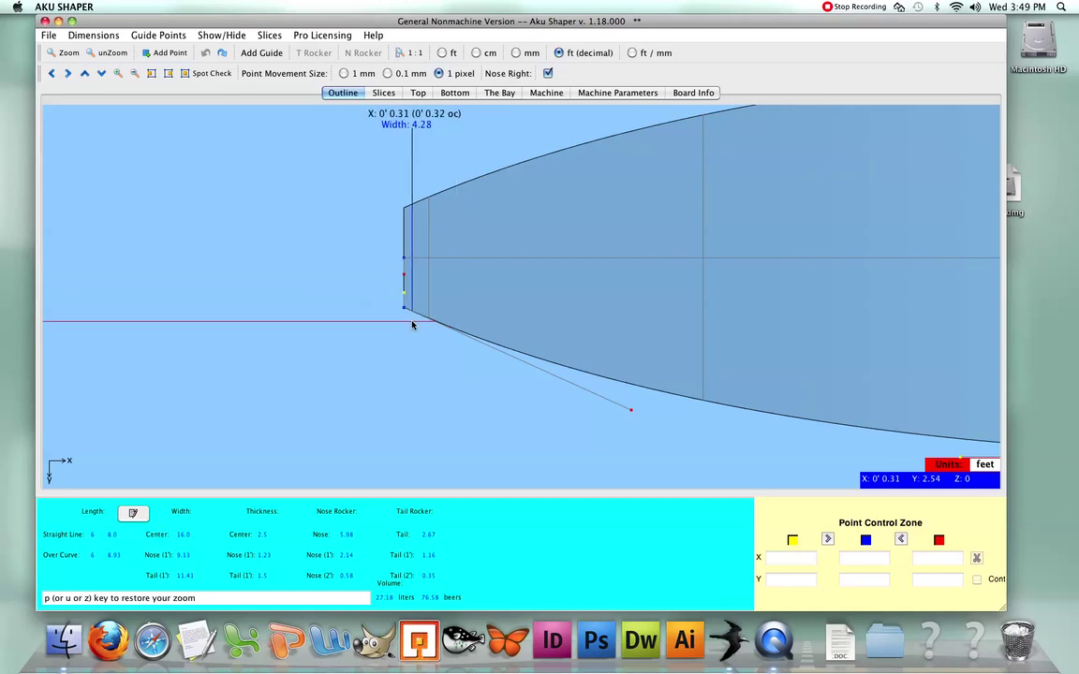
pyautogui.click(87, 53)
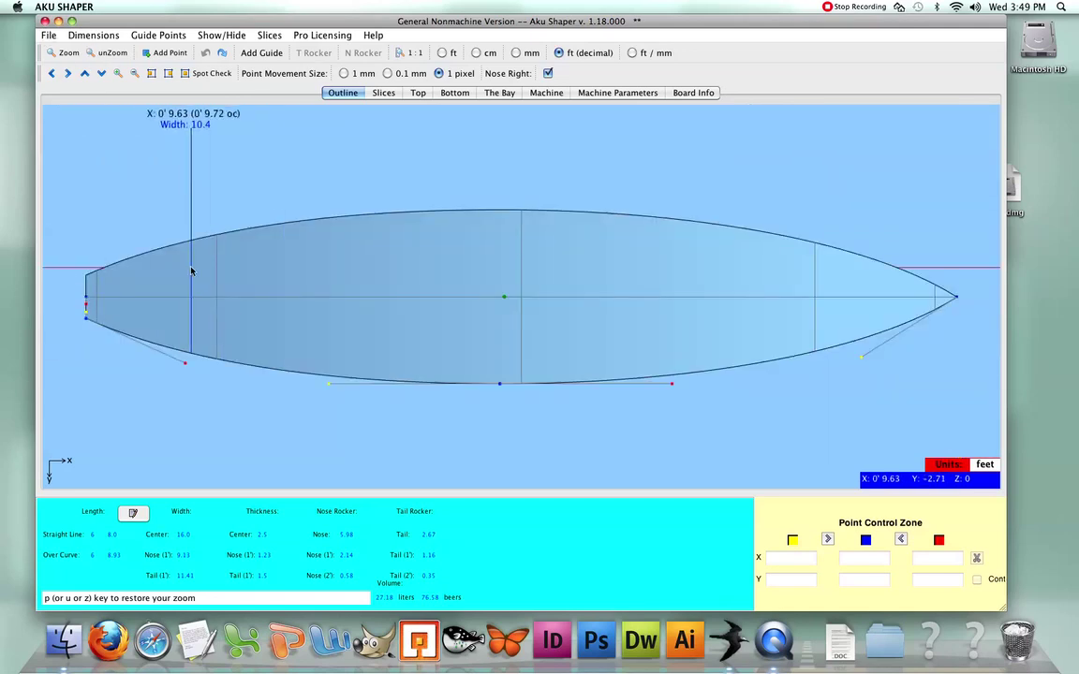
pyautogui.click(54, 75)
pyautogui.click(67, 74)
pyautogui.click(67, 74)
pyautogui.click(52, 75)
pyautogui.click(51, 75)
pyautogui.click(52, 75)
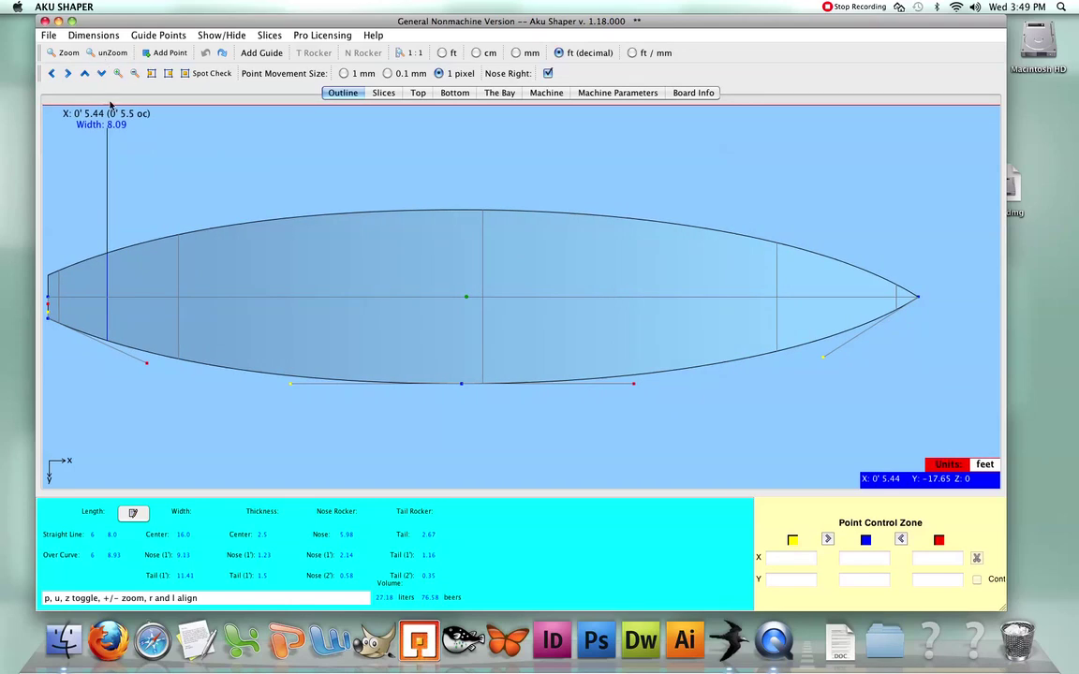
# Reset the view framing after a quick zoom test and show the Slices cross-section view.
pyautogui.click(115, 53)
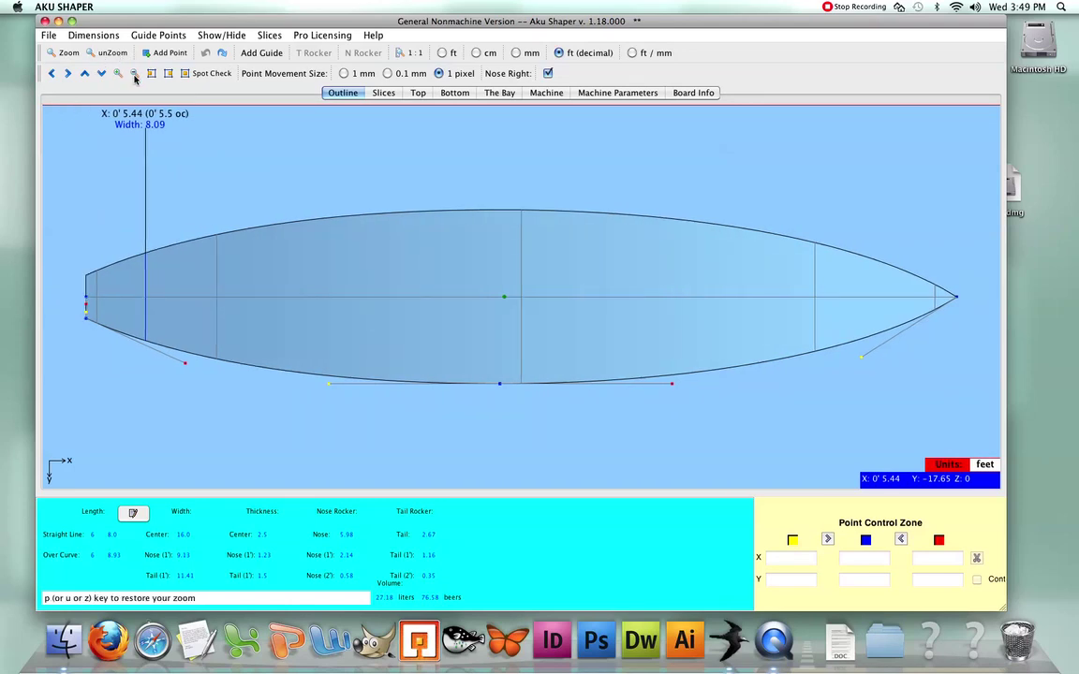
pyautogui.click(117, 74)
pyautogui.click(132, 74)
pyautogui.click(135, 76)
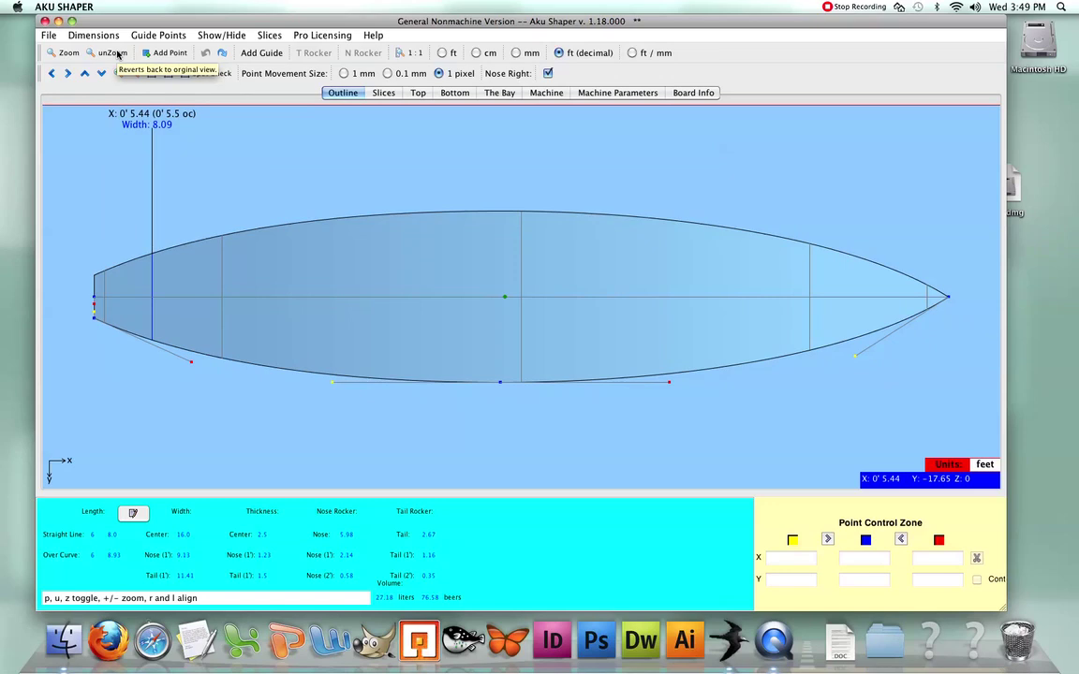
pyautogui.click(112, 53)
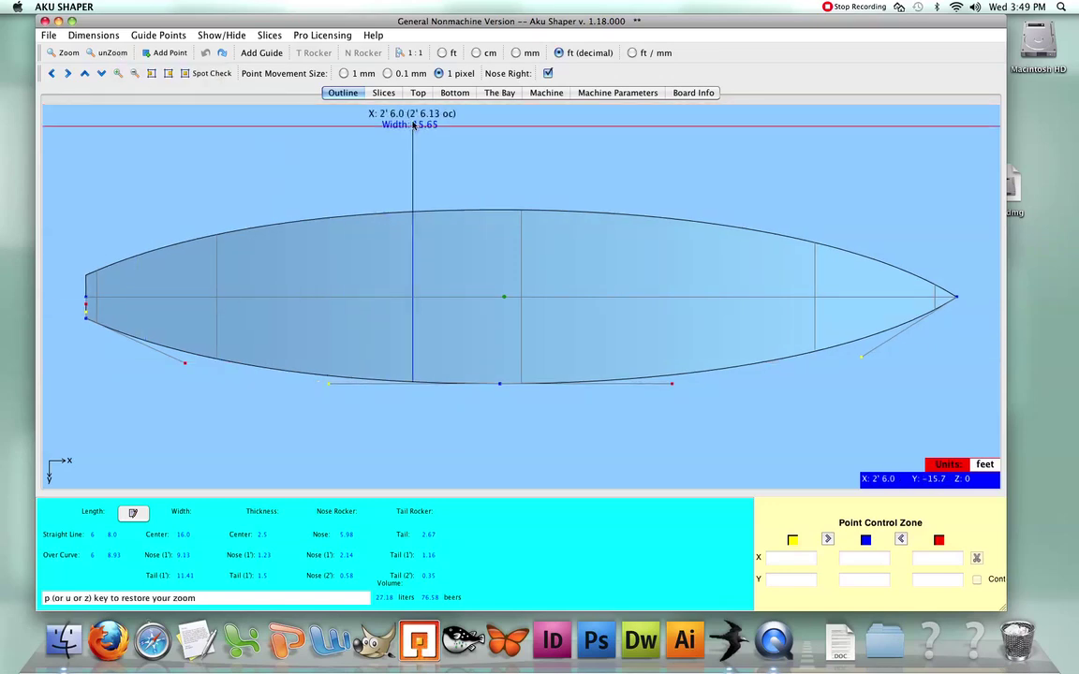
pyautogui.click(383, 94)
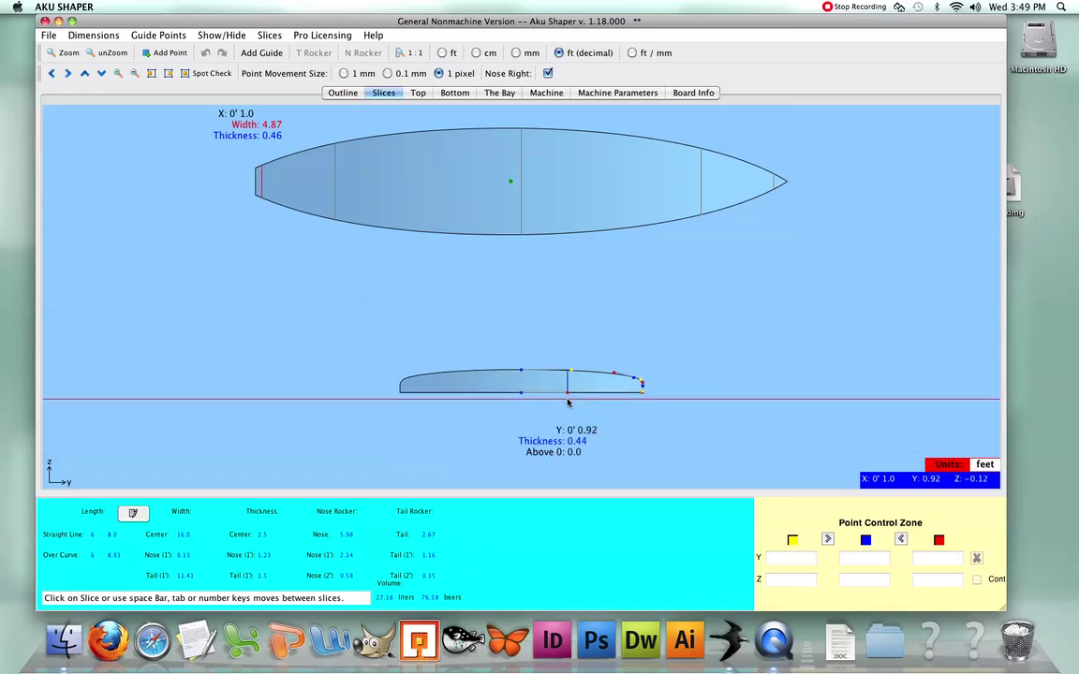
# Pull the slice's bottom rail into a concave and move a deck point inward.
pyautogui.moveTo(642, 393); pyautogui.dragTo(643, 430)
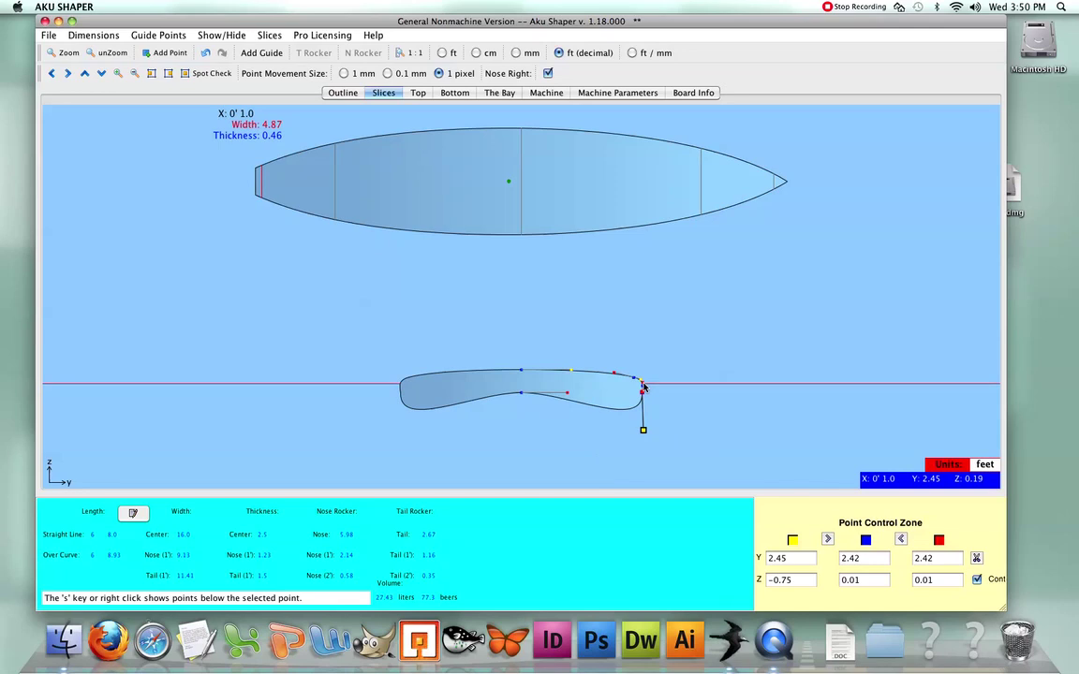
pyautogui.click(521, 370)
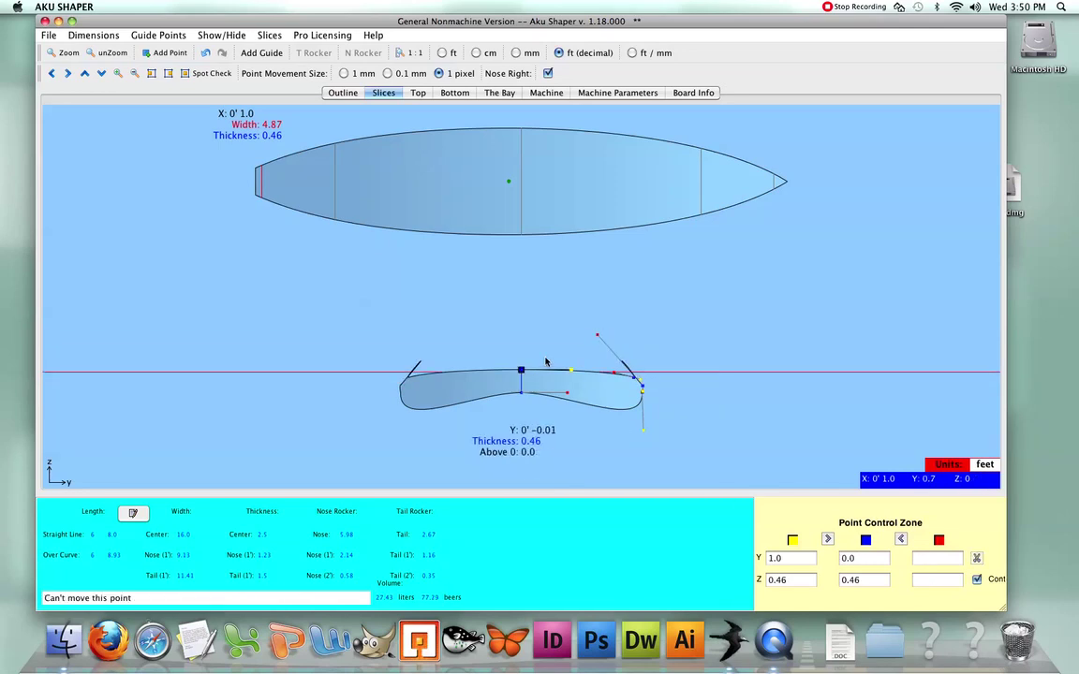
pyautogui.moveTo(572, 371); pyautogui.dragTo(559, 370)
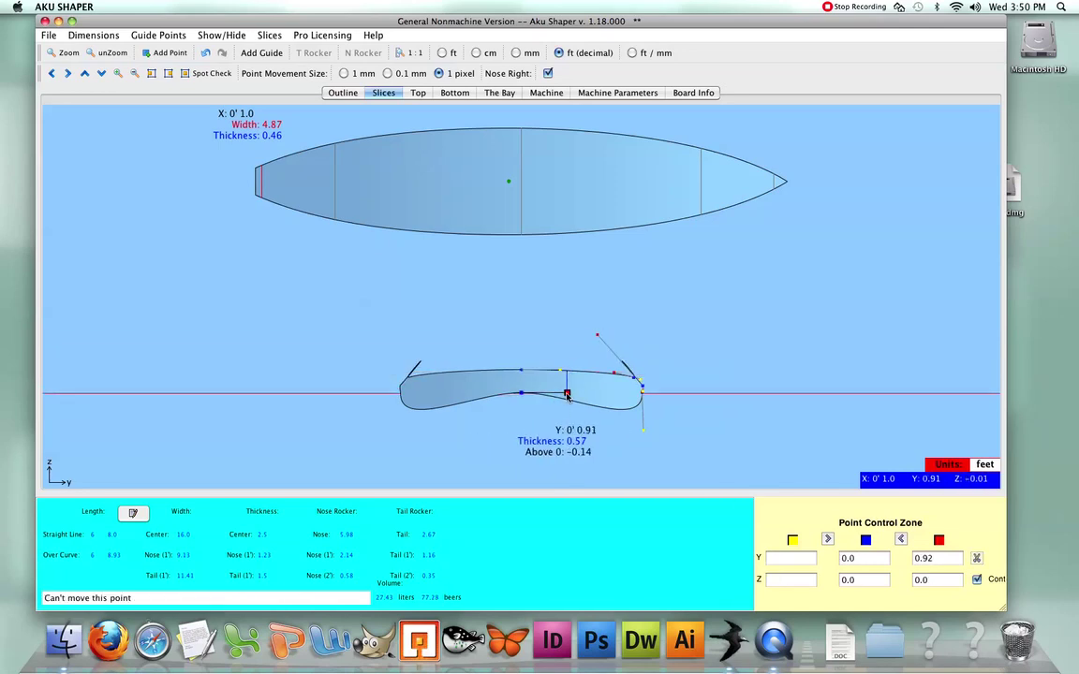
# Undo both slice edits to restore the flat bottom, then show the Top deck rocker profile.
pyautogui.click(206, 53)
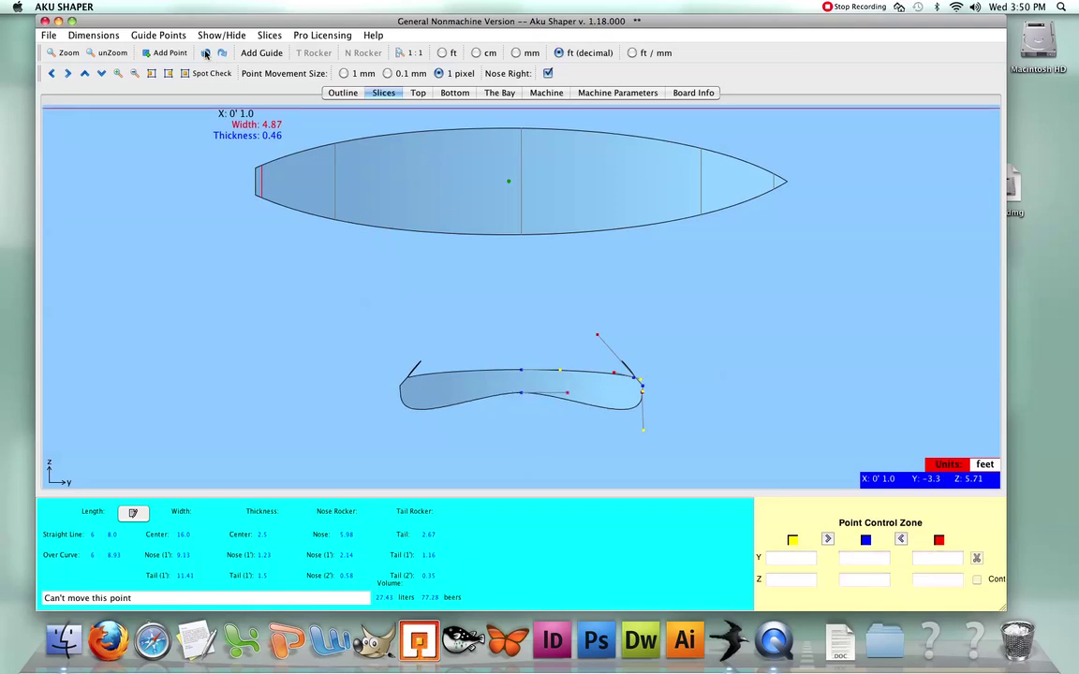
pyautogui.click(206, 53)
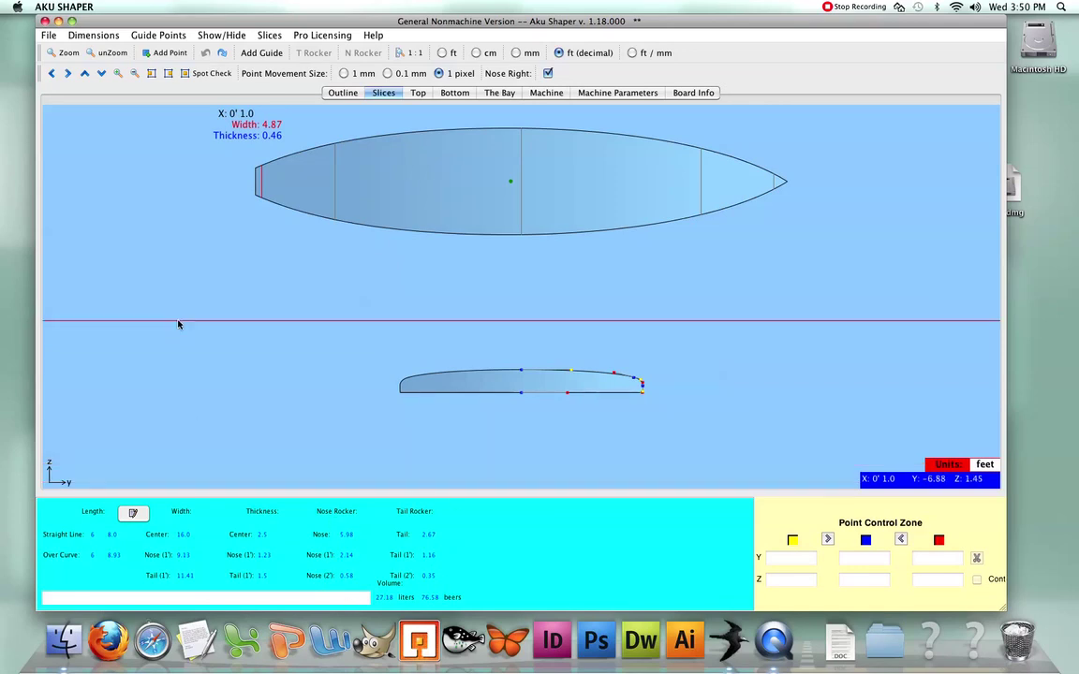
pyautogui.click(418, 93)
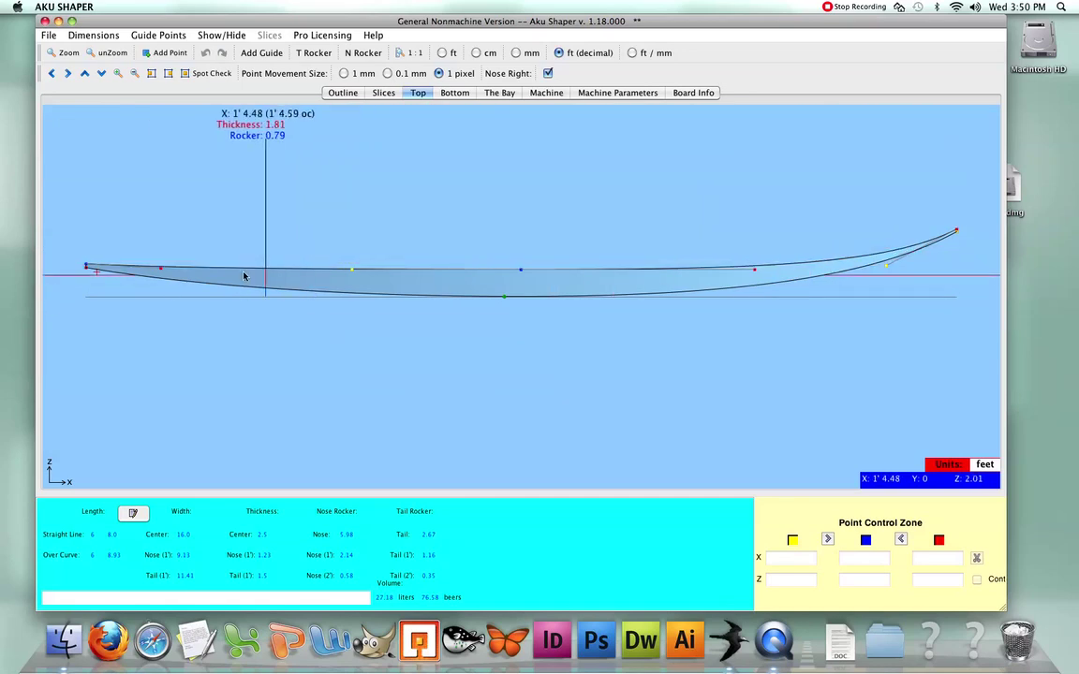
# Try raising the deck curve near the tail and middle, then undo both edits.
pyautogui.moveTo(161, 269); pyautogui.dragTo(224, 211)
pyautogui.moveTo(352, 270); pyautogui.dragTo(417, 222)
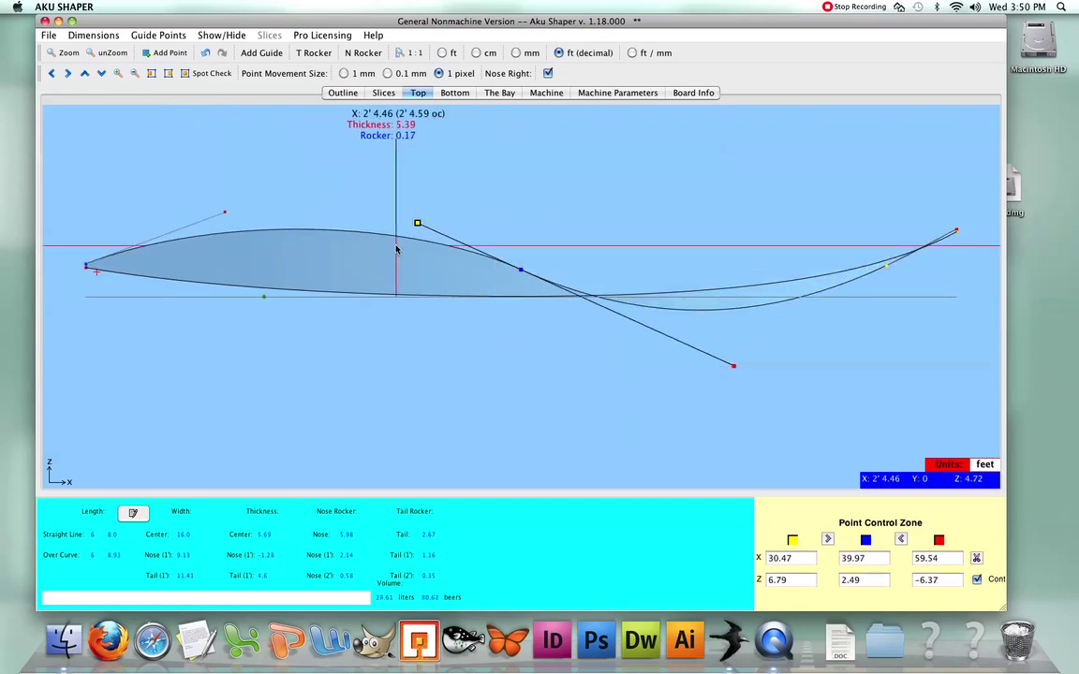
pyautogui.click(206, 53)
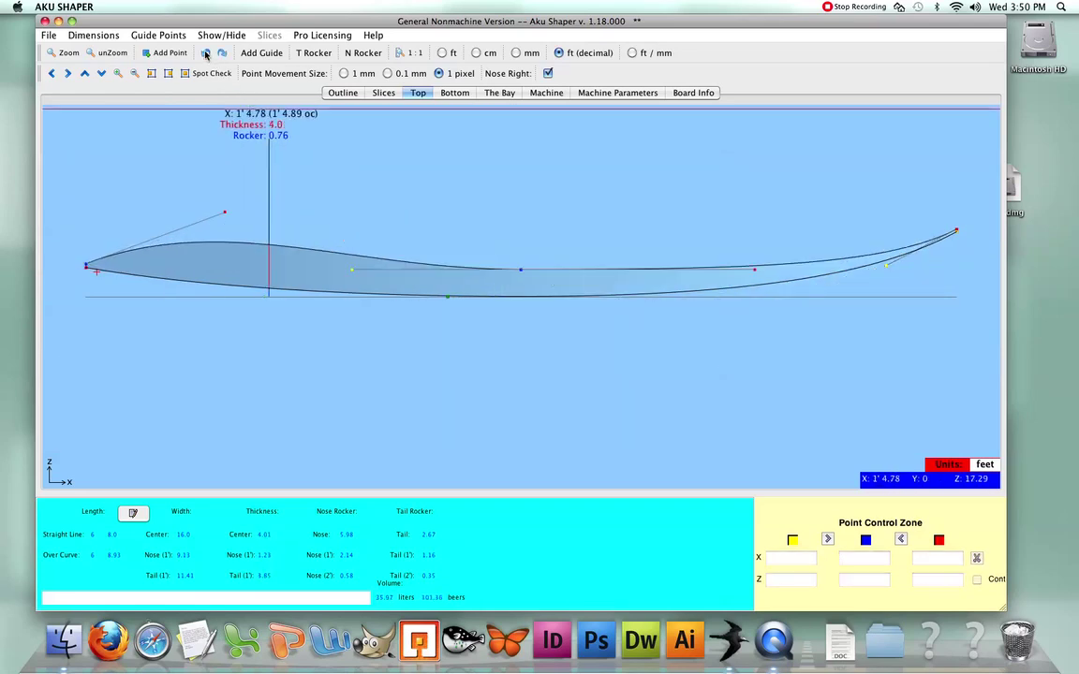
pyautogui.click(206, 53)
# View the bottom rocker, then orbit The Bay 3D model until the board is seen broadside.
pyautogui.click(457, 93)
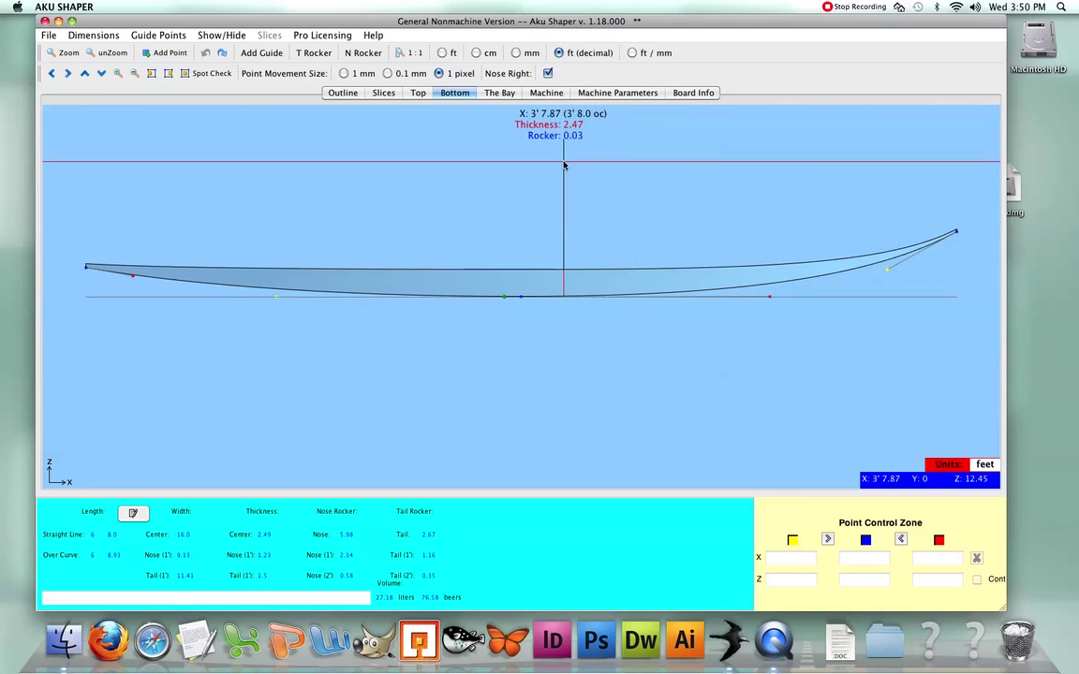
pyautogui.click(498, 95)
pyautogui.moveTo(464, 200); pyautogui.dragTo(231, 260)
pyautogui.moveTo(604, 298); pyautogui.dragTo(304, 231)
pyautogui.moveTo(693, 311); pyautogui.dragTo(651, 388)
pyautogui.moveTo(644, 386); pyautogui.dragTo(840, 361)
pyautogui.moveTo(540, 313); pyautogui.dragTo(650, 210)
pyautogui.moveTo(698, 323); pyautogui.dragTo(370, 180)
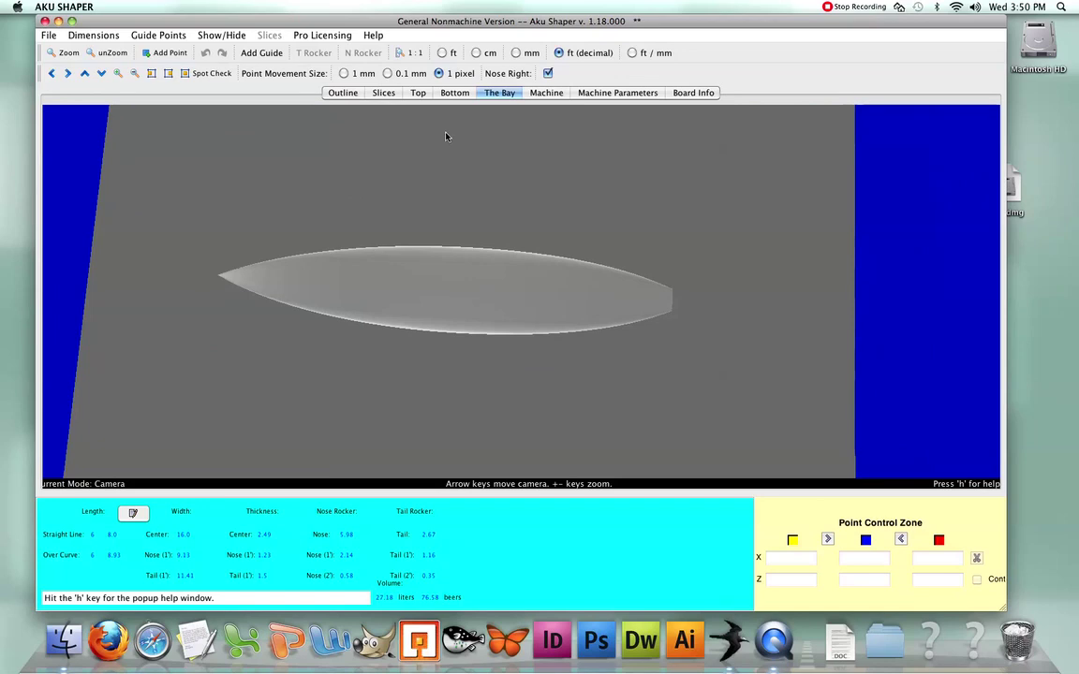
# Look at the Machine Parameters, then open the Board Info form with 16.0 width and 27.18 liters.
pyautogui.click(629, 92)
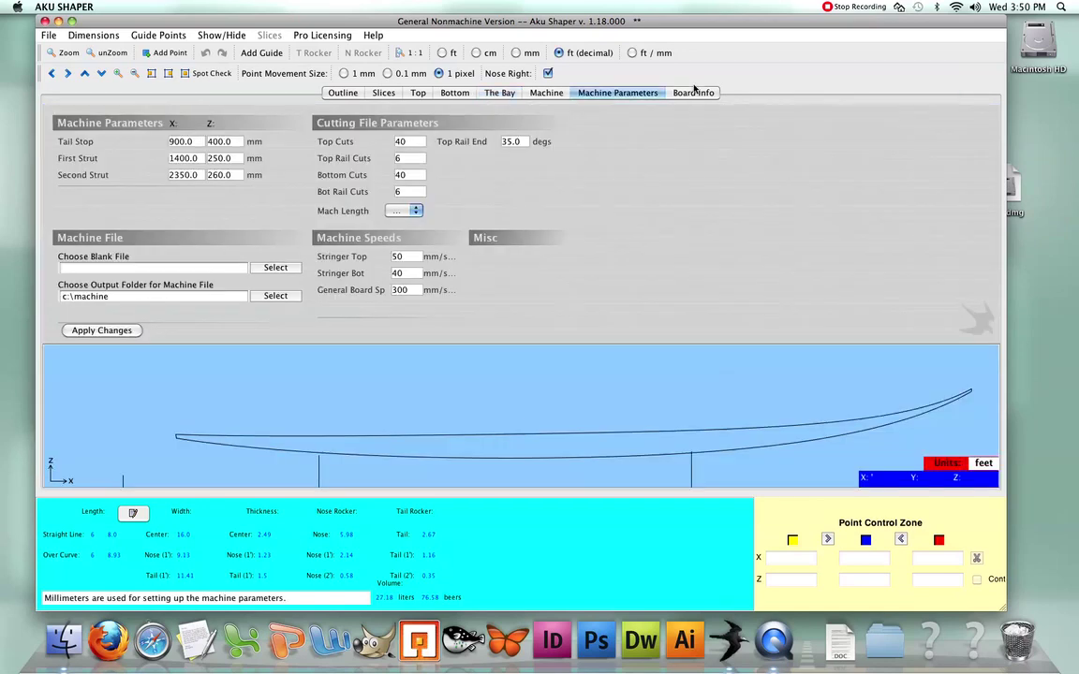
pyautogui.click(694, 93)
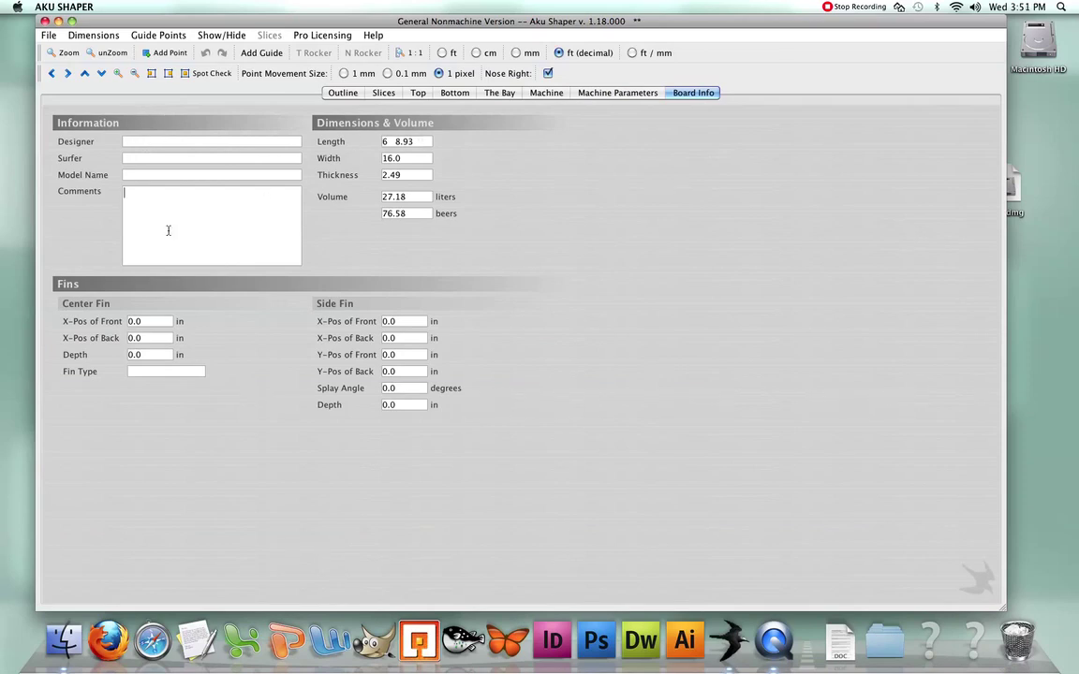
# Enter 'blah blah blah' as the comment and fill in the designer's and surfer's names.
pyautogui.write('lah blah blah')
pyautogui.click(137, 142)
pyautogui.write('Gabe Martinez')
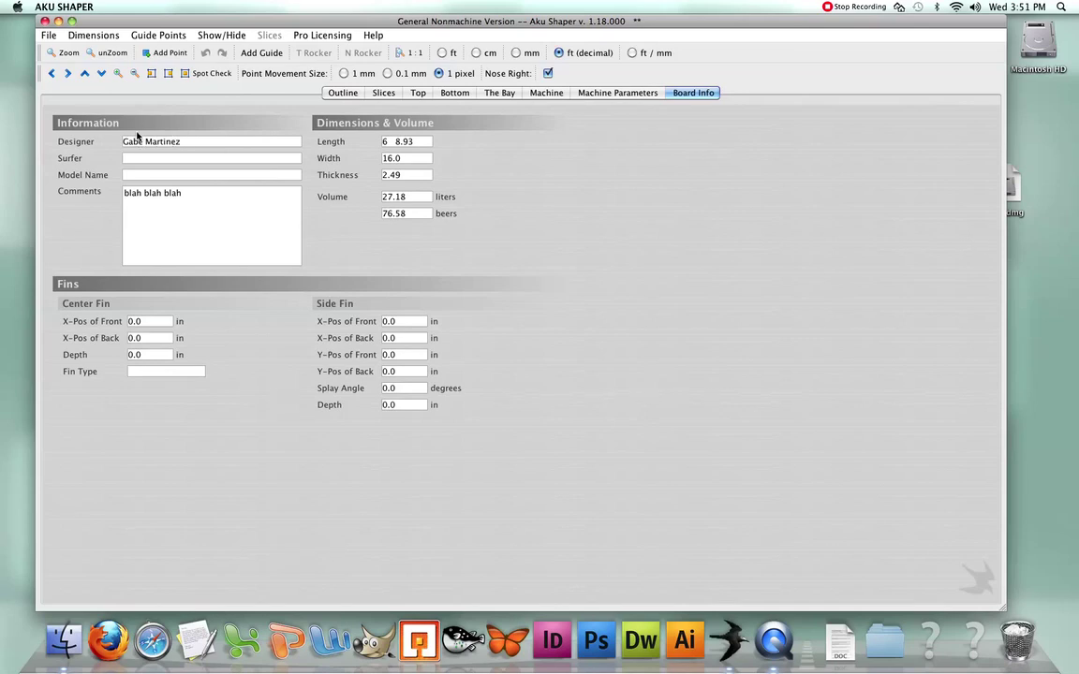
pyautogui.click(138, 158)
pyautogui.write('Gabe Martinez')
# Return to the Outline view and browse the File menu's Print, Import, Export and Recent Files entries.
pyautogui.click(329, 92)
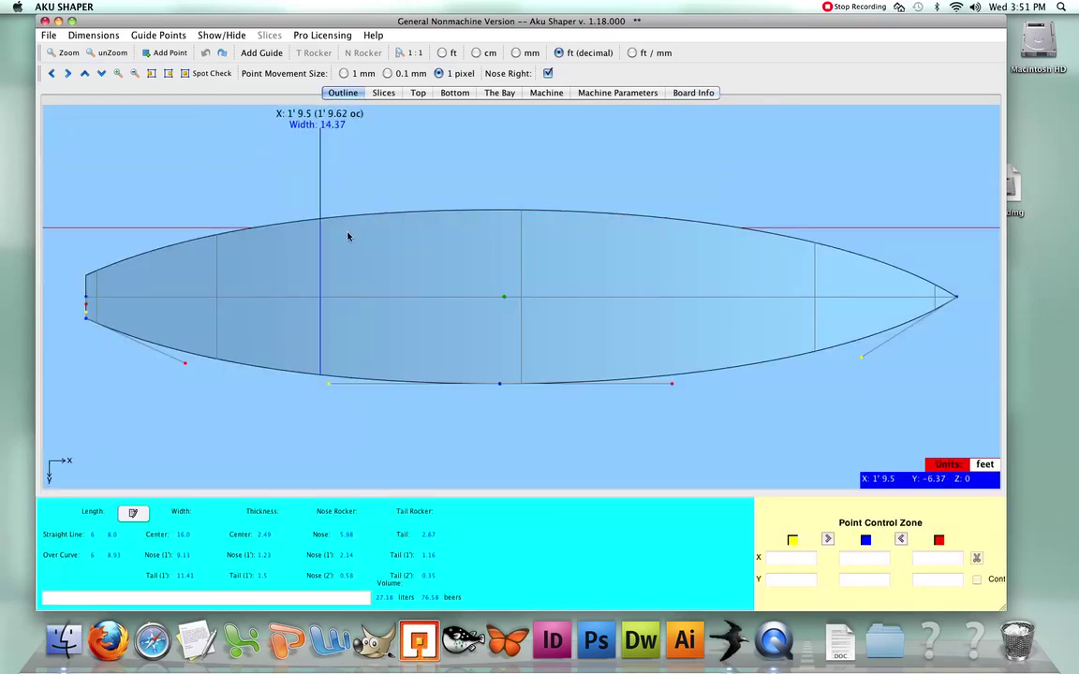
pyautogui.click(45, 36)
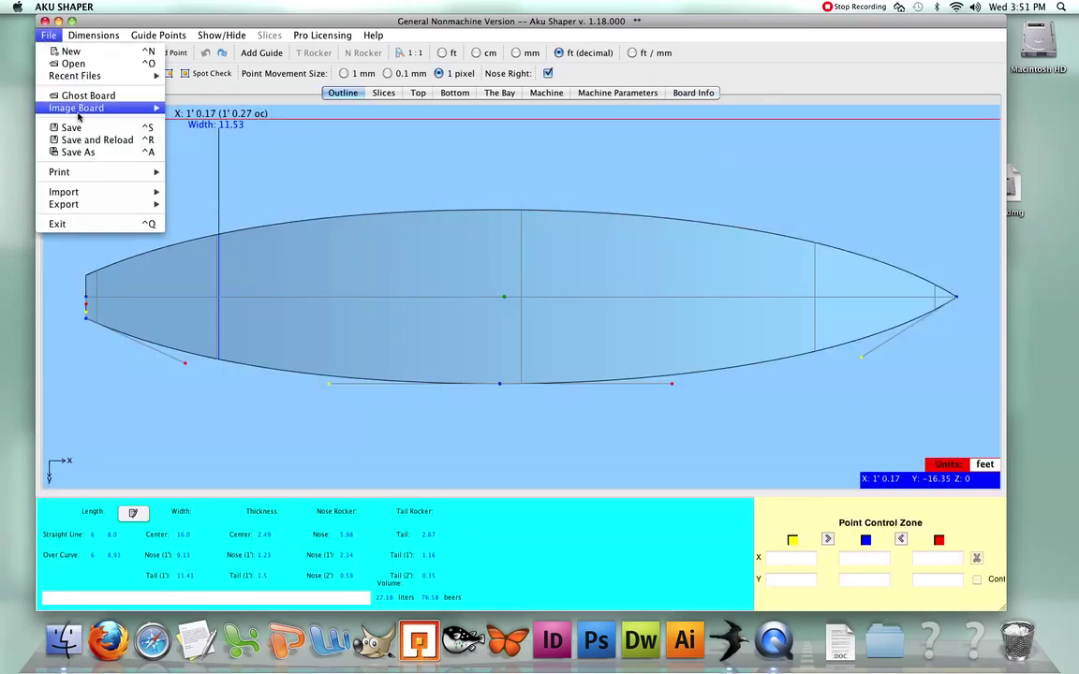
pyautogui.moveTo(94, 172)
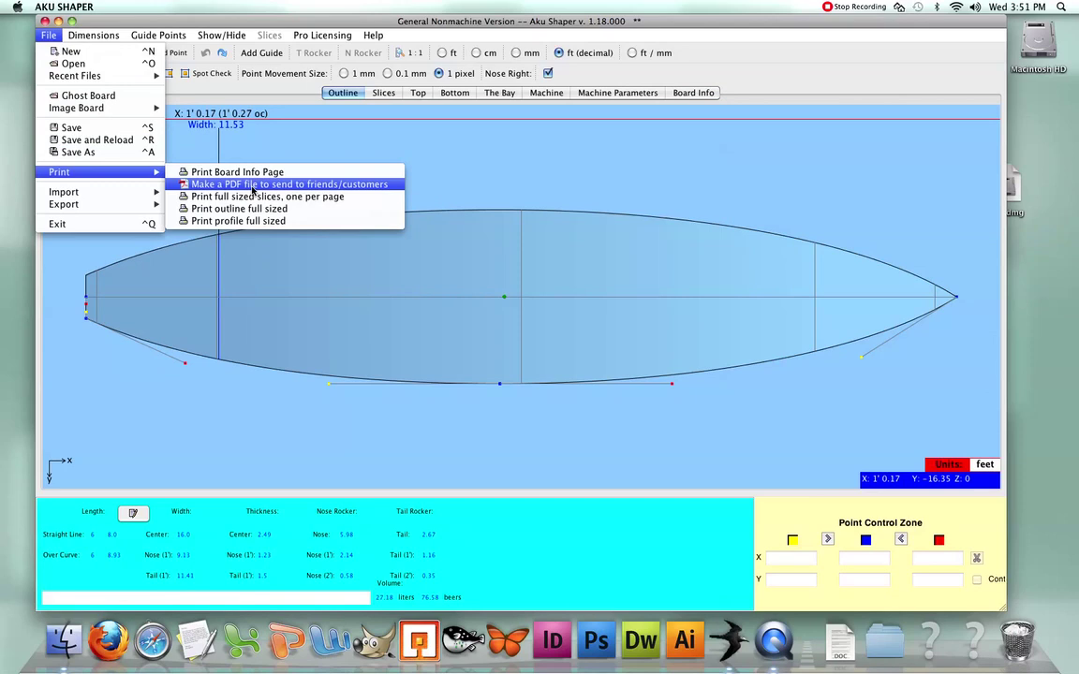
pyautogui.moveTo(165, 193)
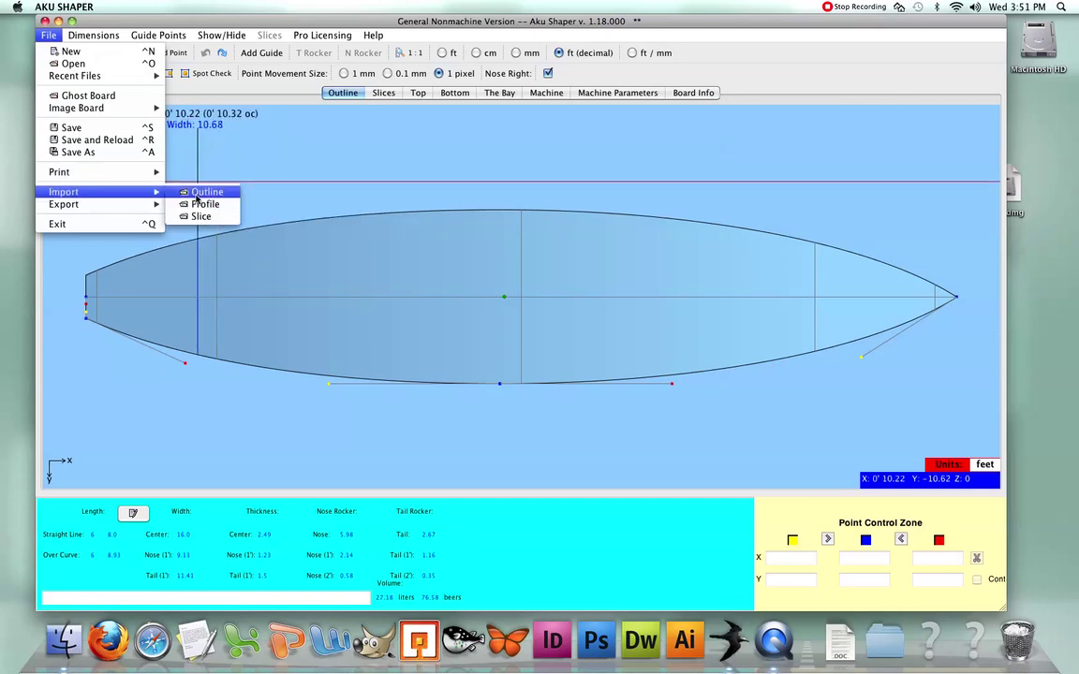
pyautogui.moveTo(101, 204)
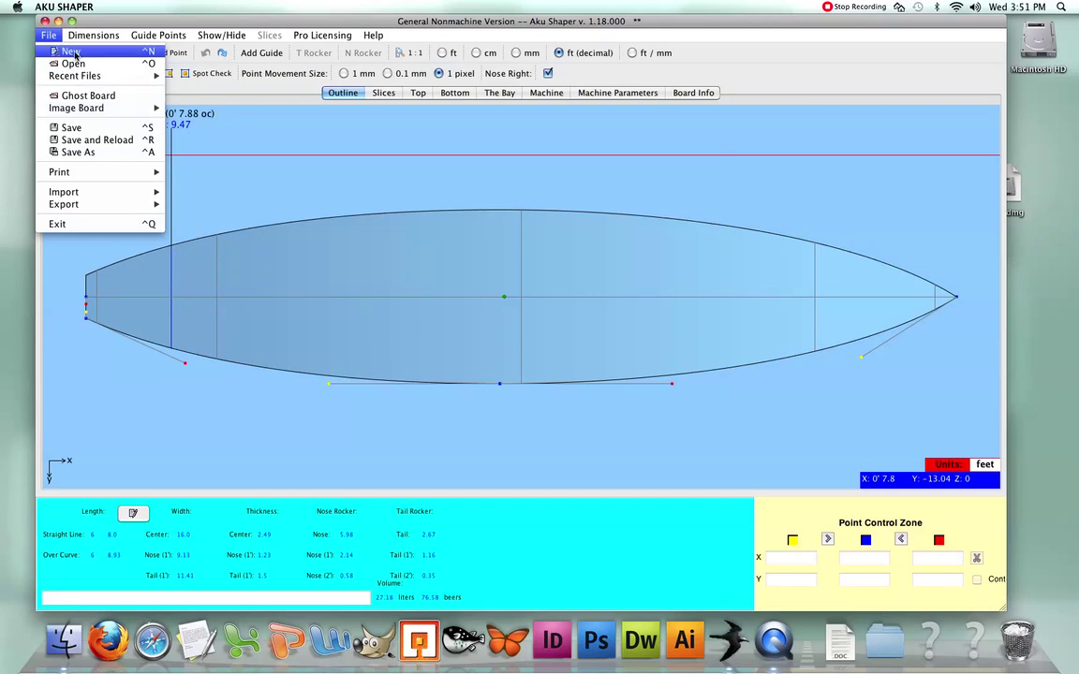
pyautogui.moveTo(91, 77)
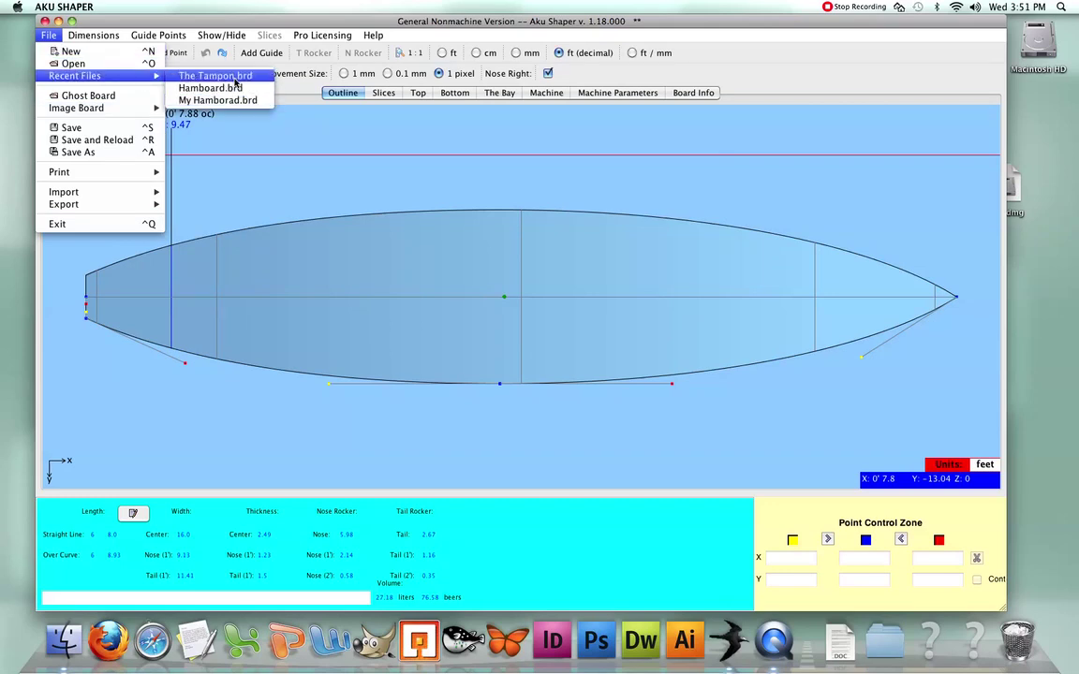
pyautogui.click(234, 99)
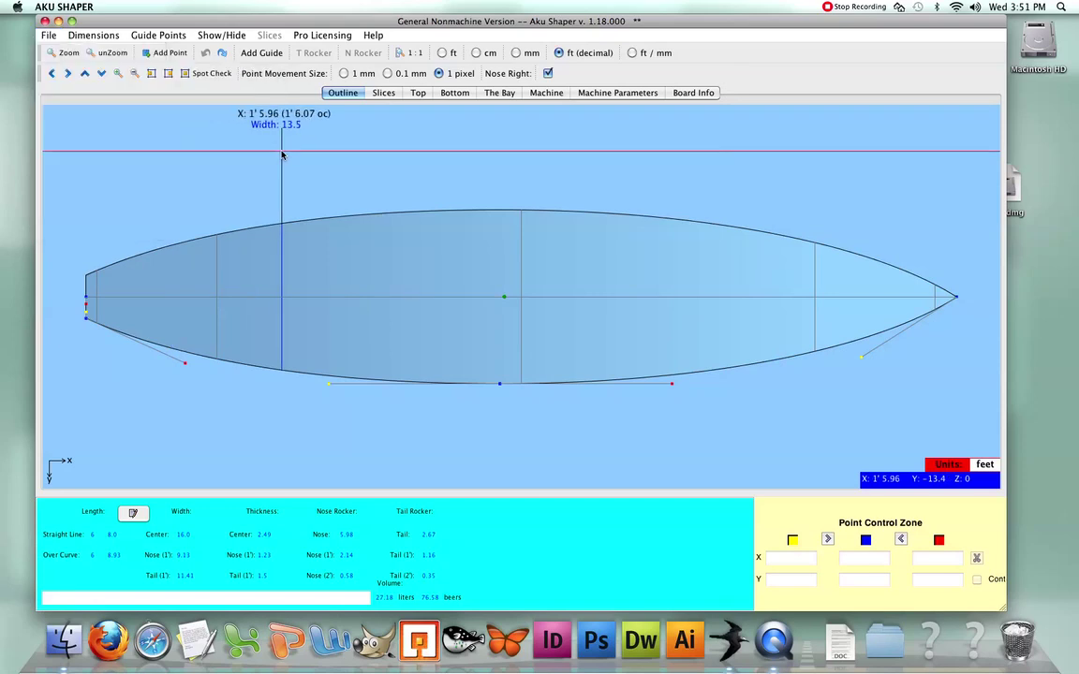